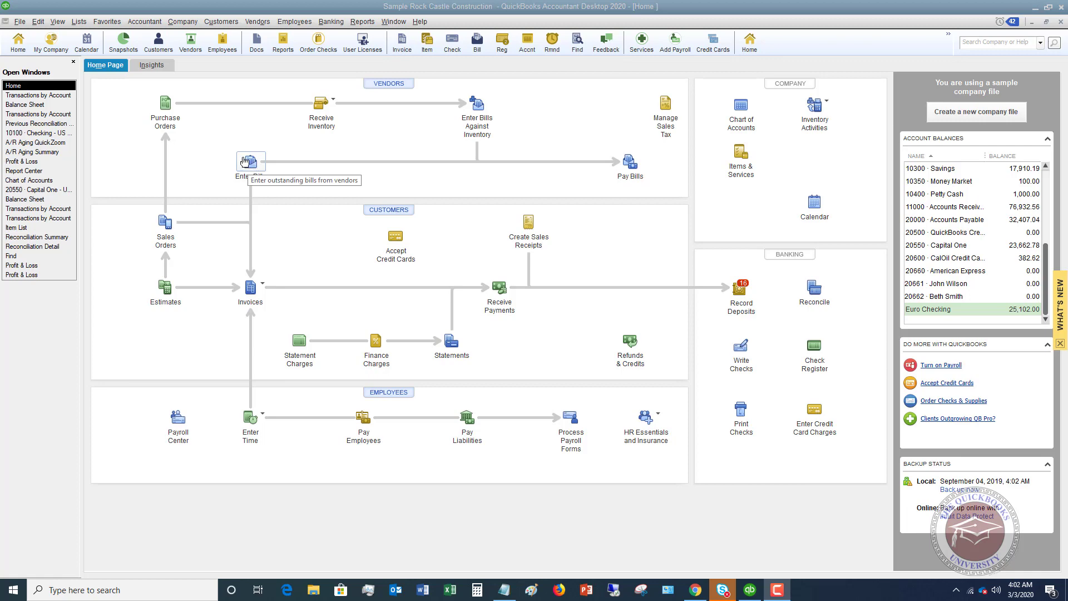
Step: Open a new bill from Enter Bills on the Home page
click(256, 23)
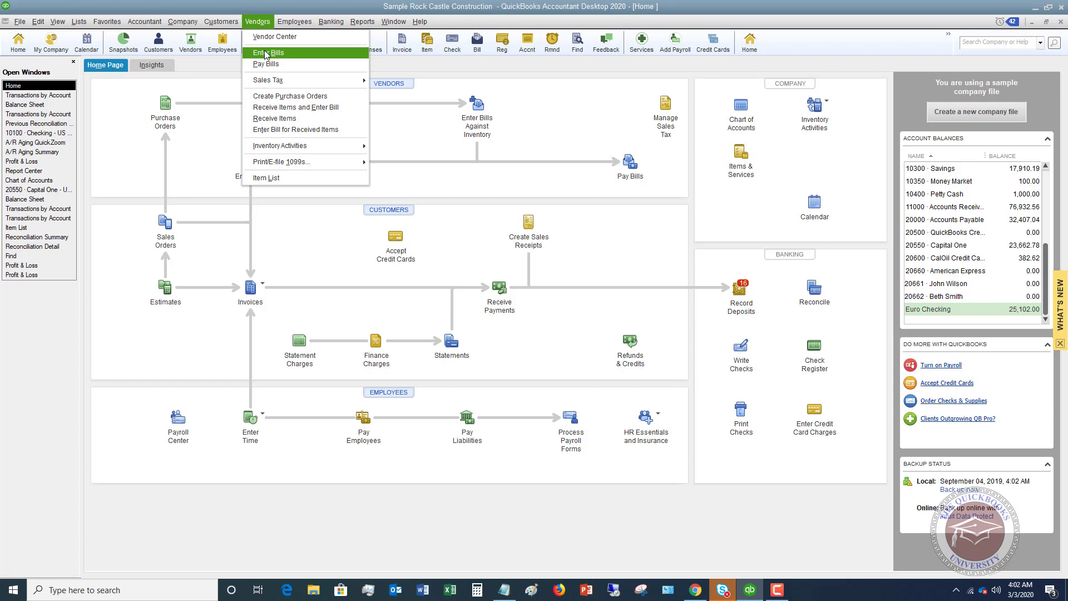
click(203, 164)
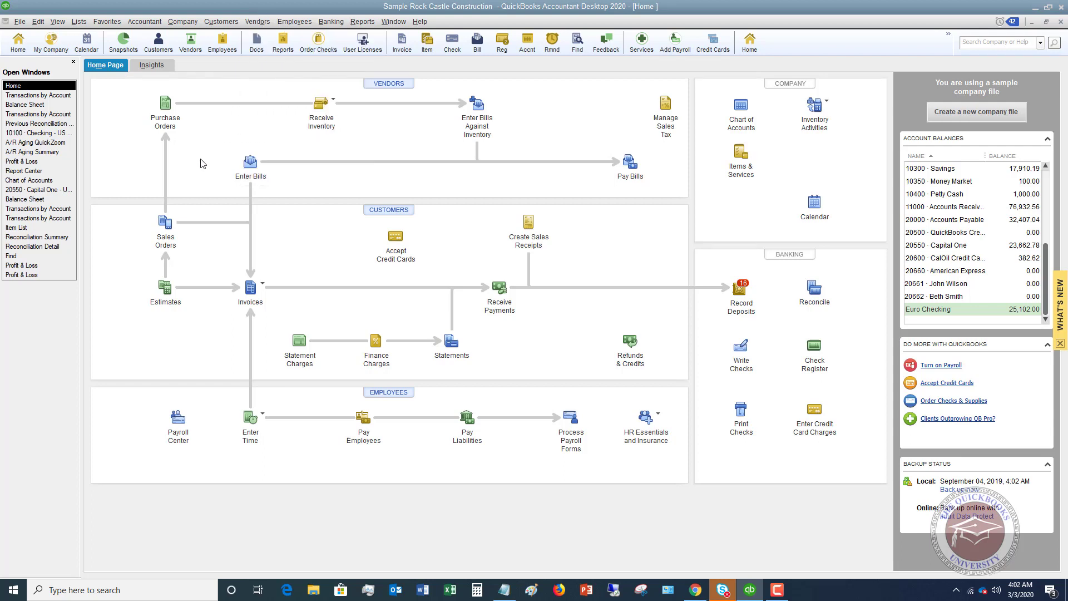
click(249, 167)
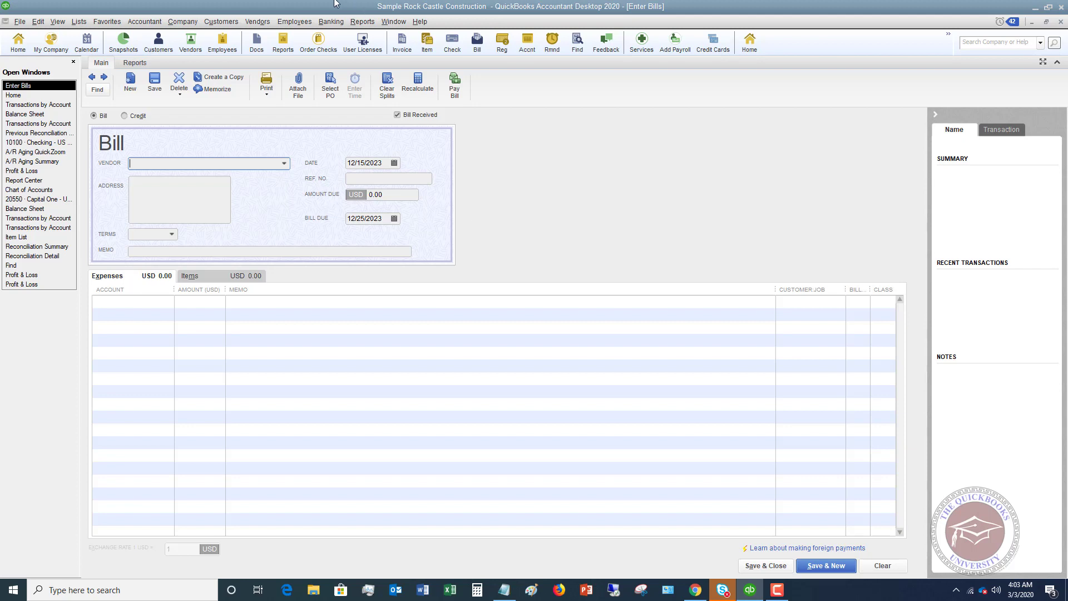
Step: Clear the mistyped 'duke' from the bill's Vendor field
text(duke)
double_click(266, 163)
key(BackSpace)
Step: Choose vendor Bayshore Water and date the bill 11/30/2022, due 12/30/2022
click(285, 163)
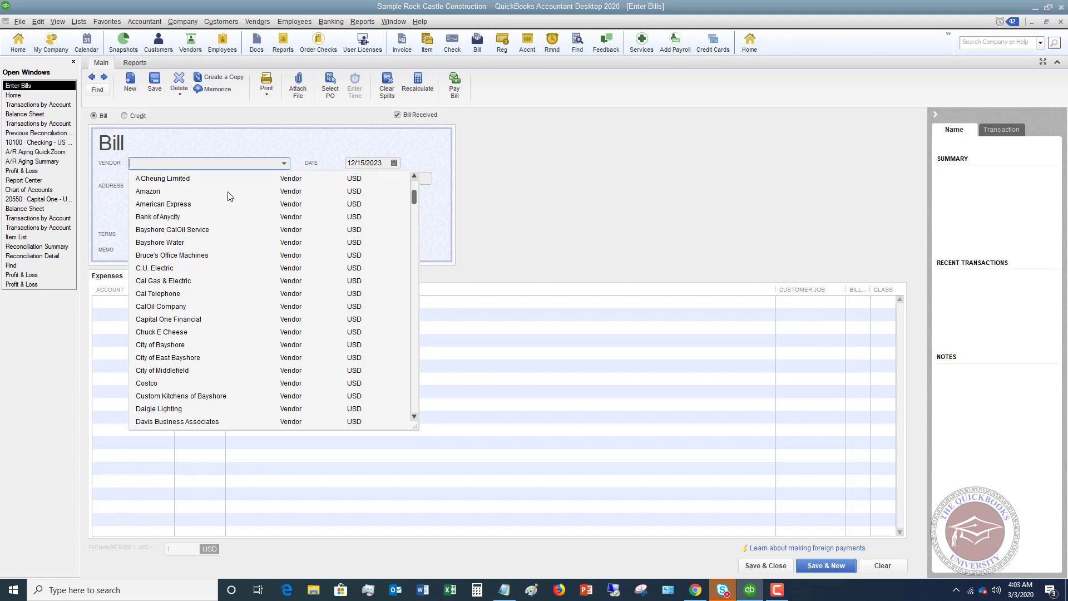
click(170, 243)
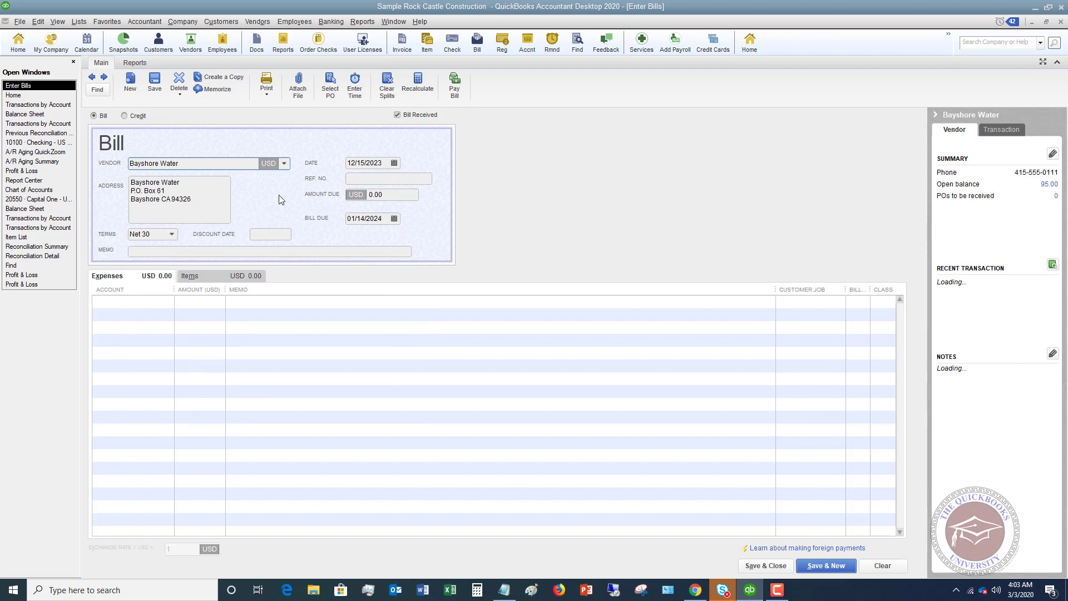
key(Tab)
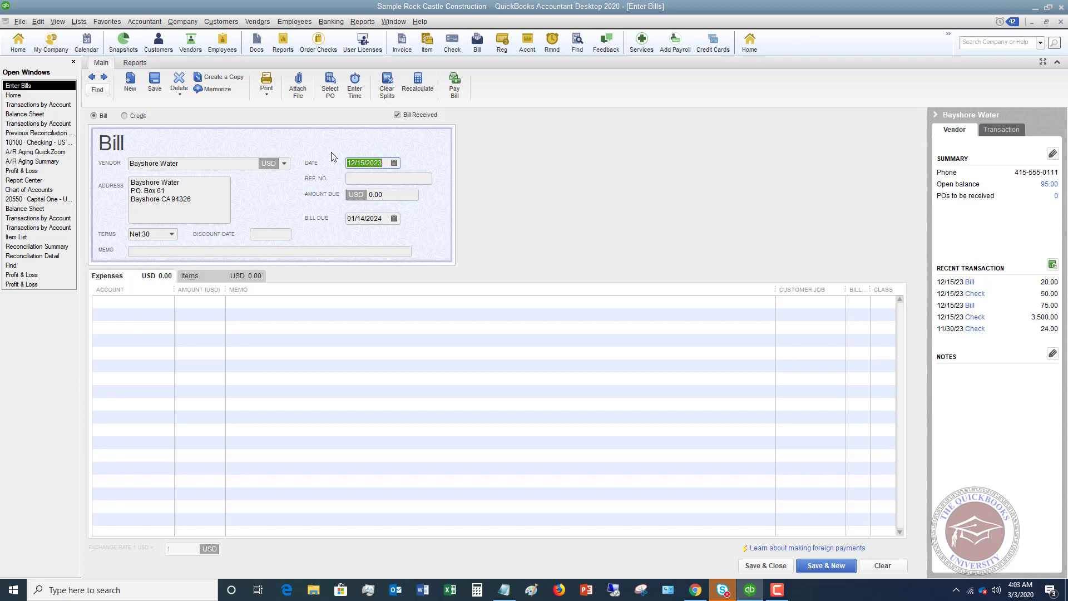
text(113022)
key(Tab)
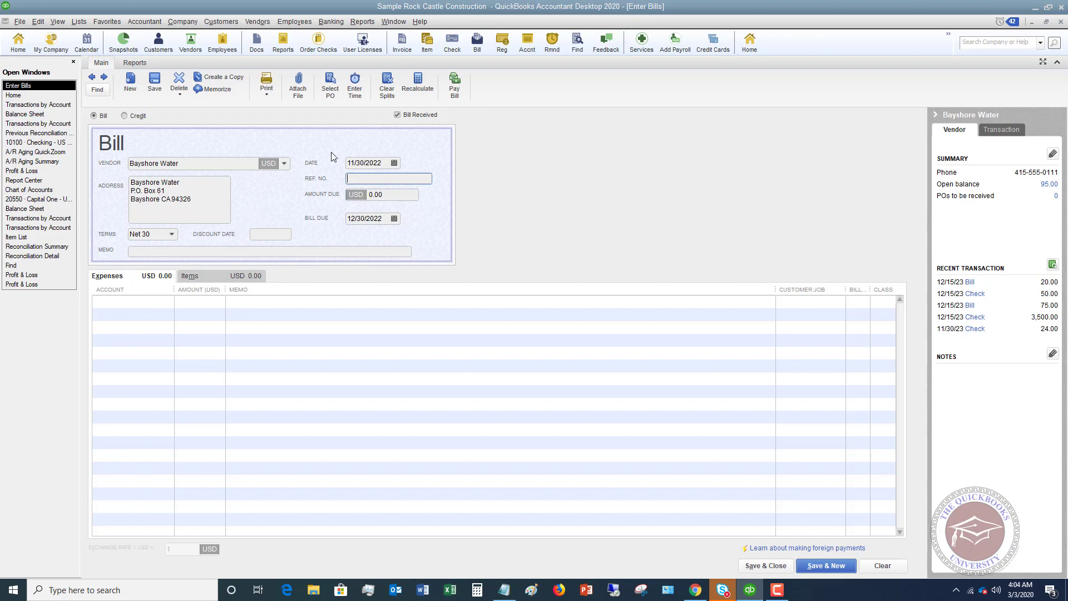
Step: Enter Ref. No. 58241, amount due 55.23 and bill due date 12/24/2022
text(58241)
key(Tab)
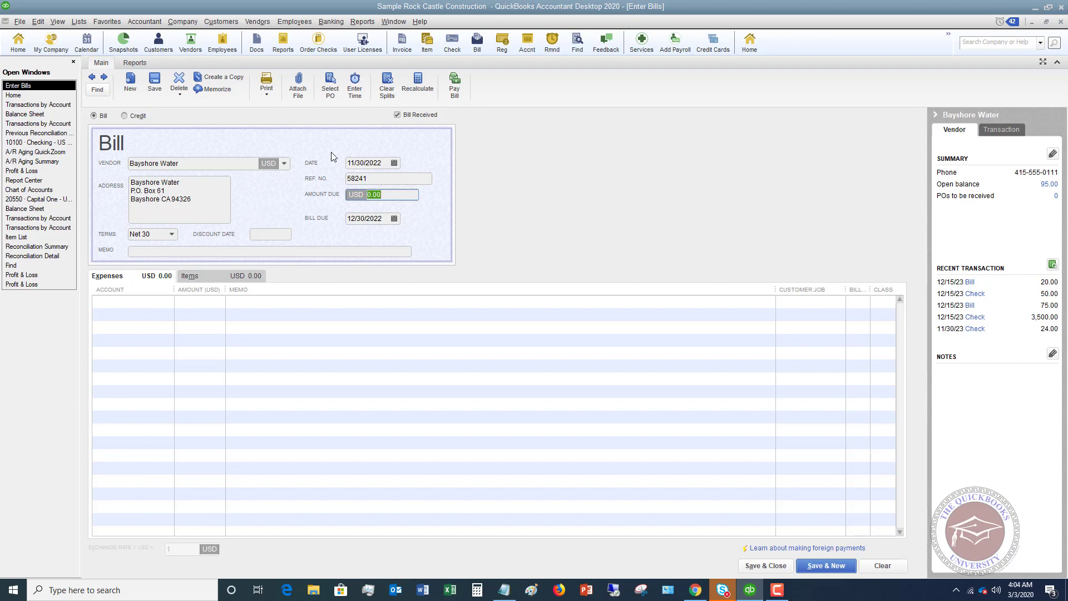
text(55.23)
key(Tab)
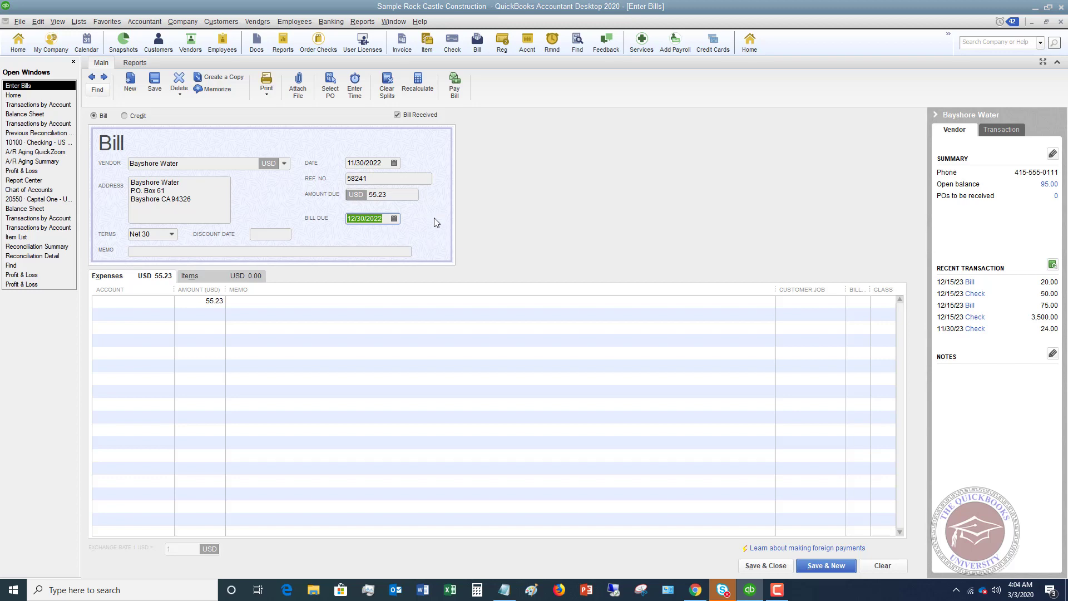
text(1224)
key(Tab)
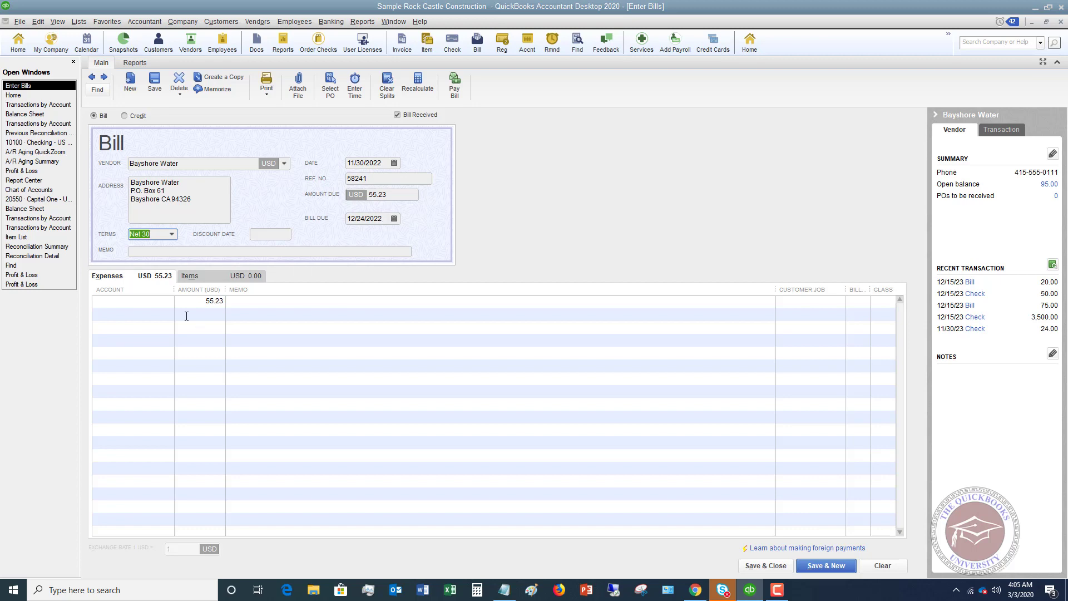
Step: Code the 55.23 expense line to account 65100 · Utilities:65130 · Water
click(164, 305)
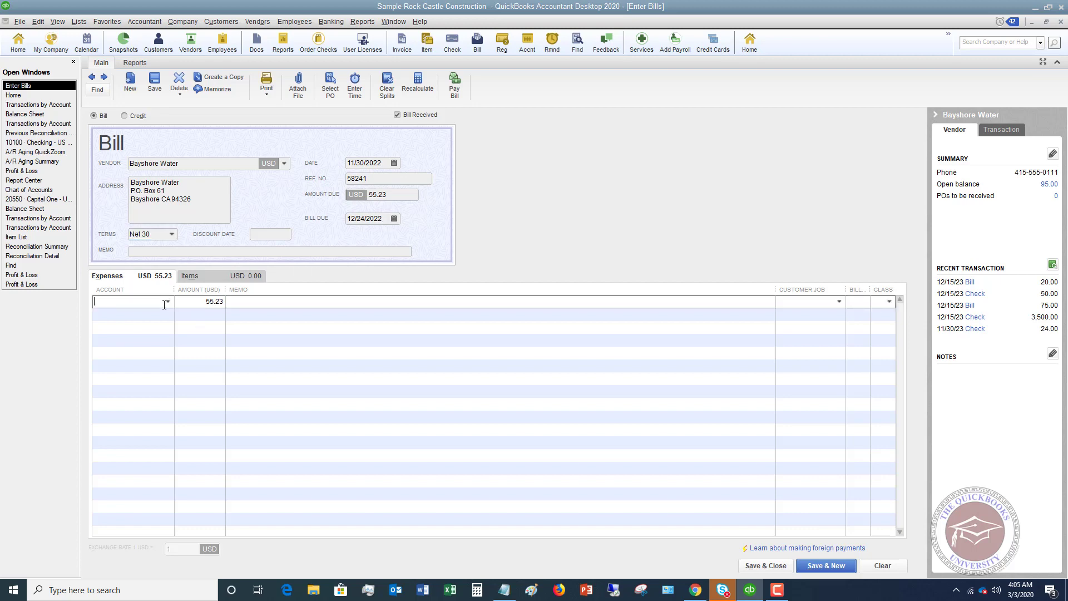
text(Utilities)
click(168, 302)
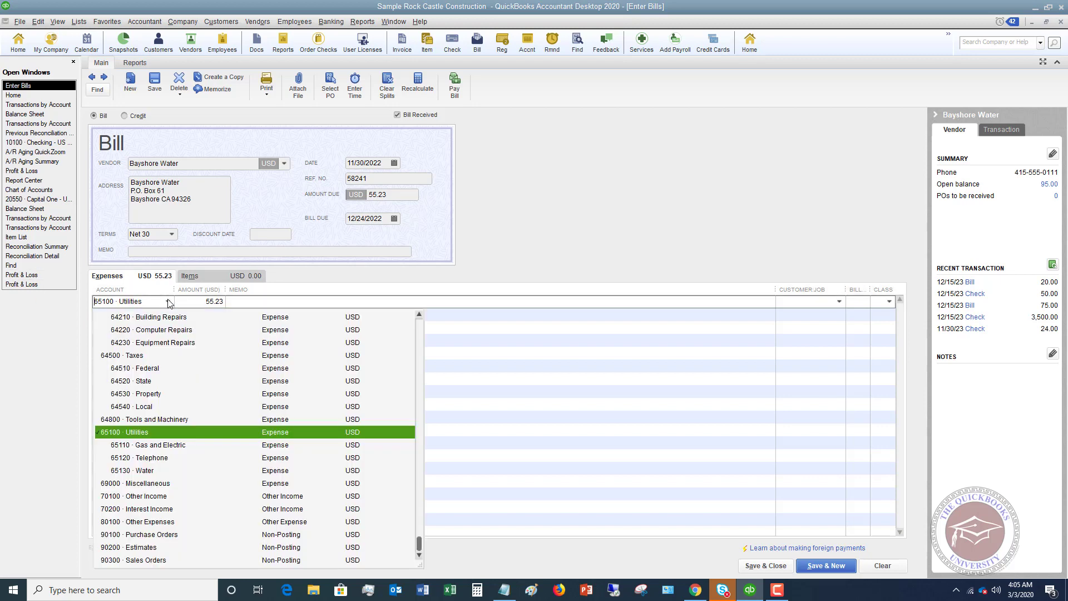
click(151, 471)
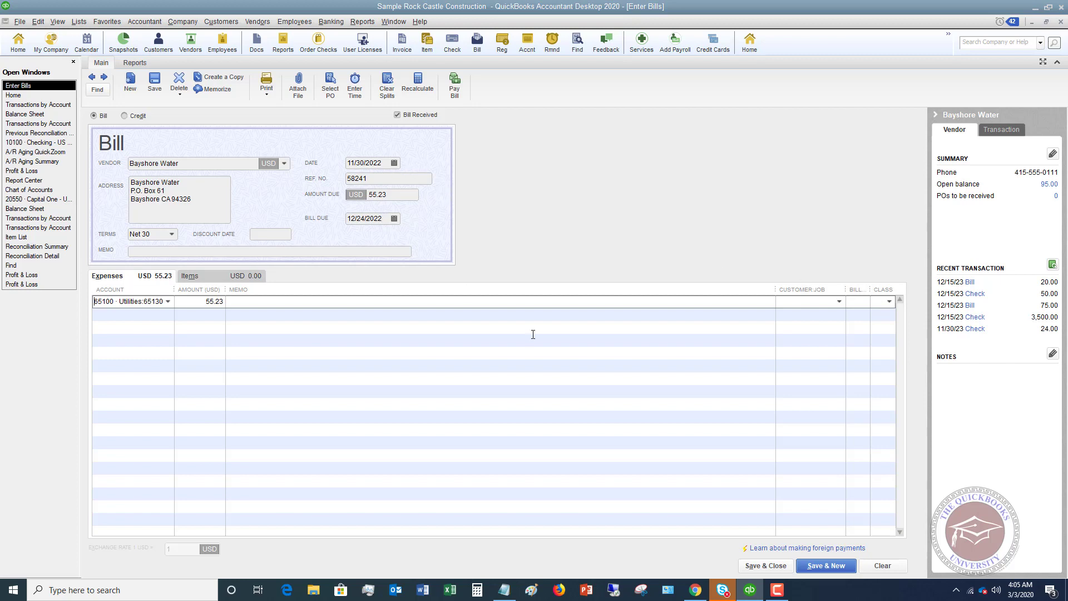
Step: Save the bill past the closing-date password prompt and the missing-class warning
click(766, 566)
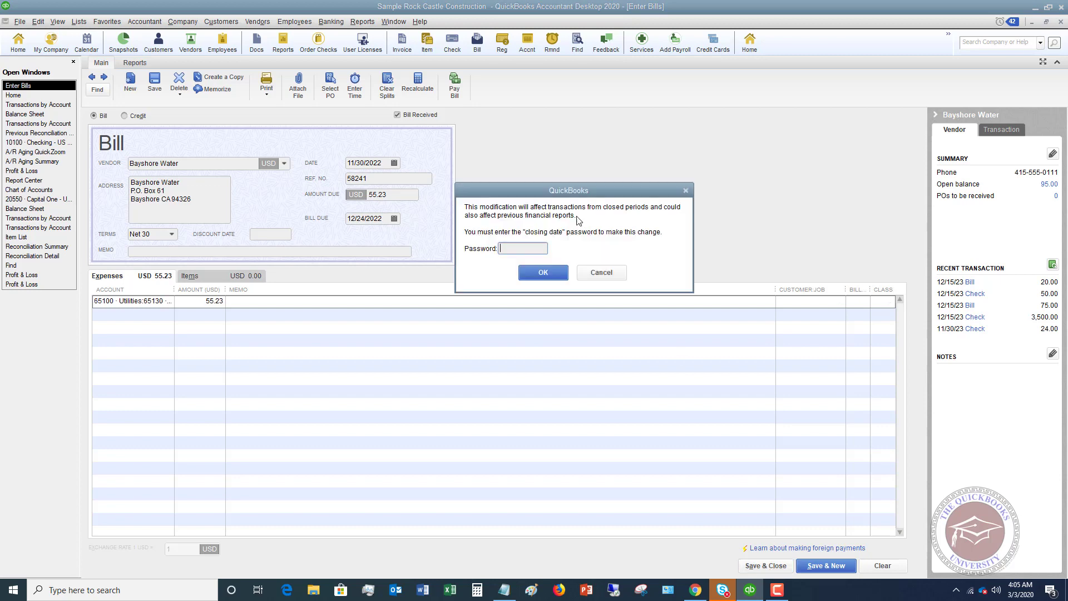
click(563, 279)
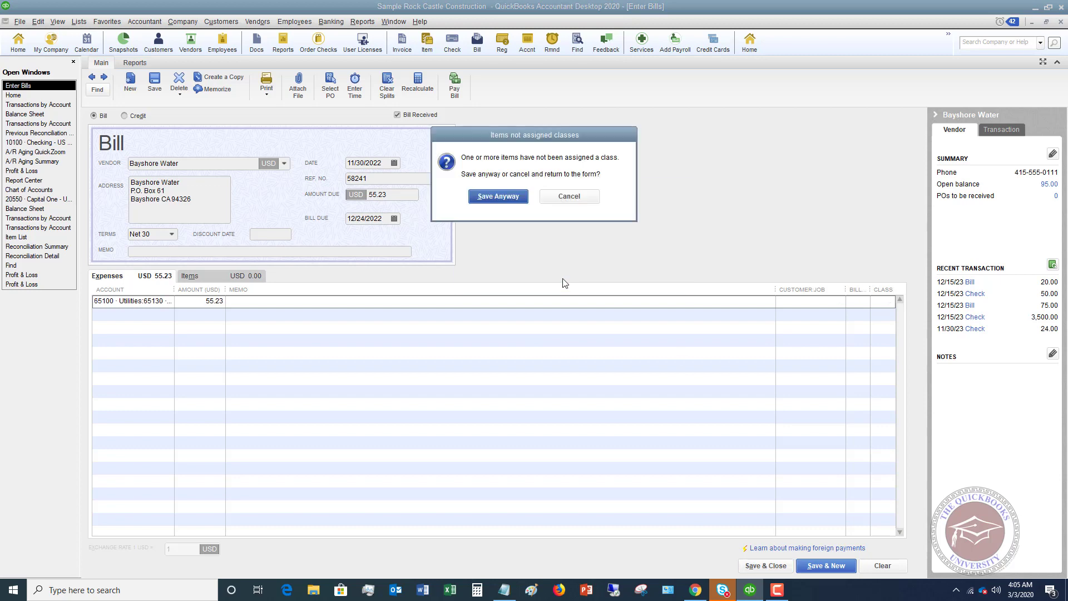
click(512, 197)
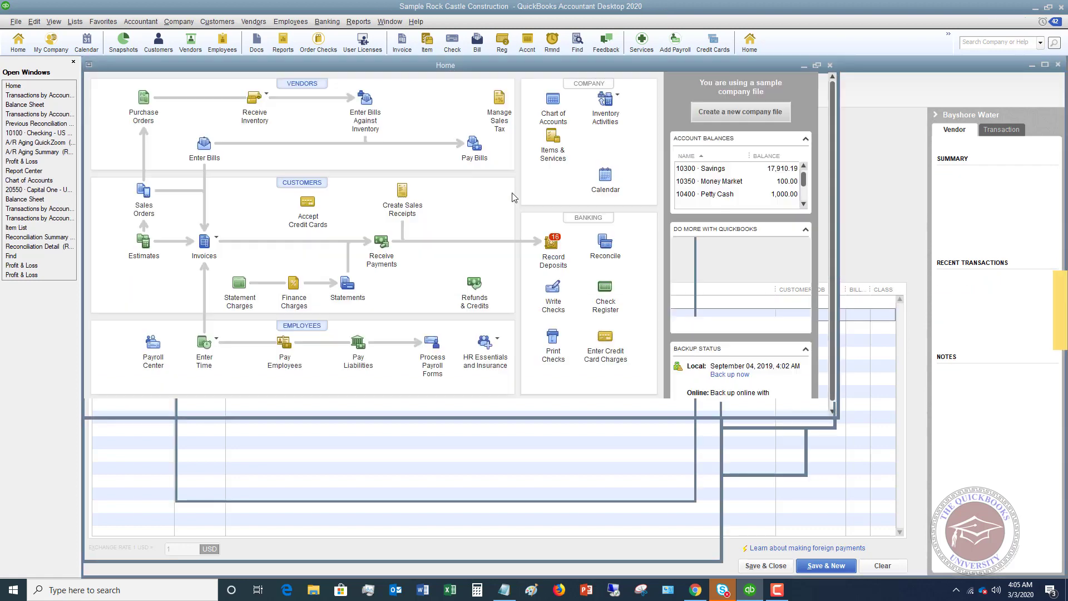
click(256, 22)
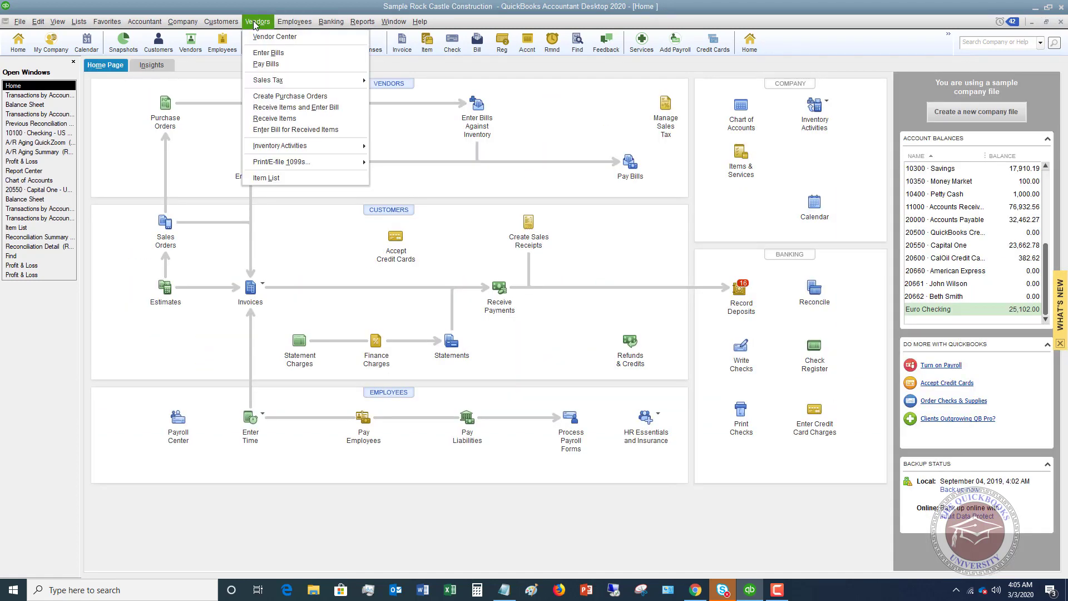
click(266, 64)
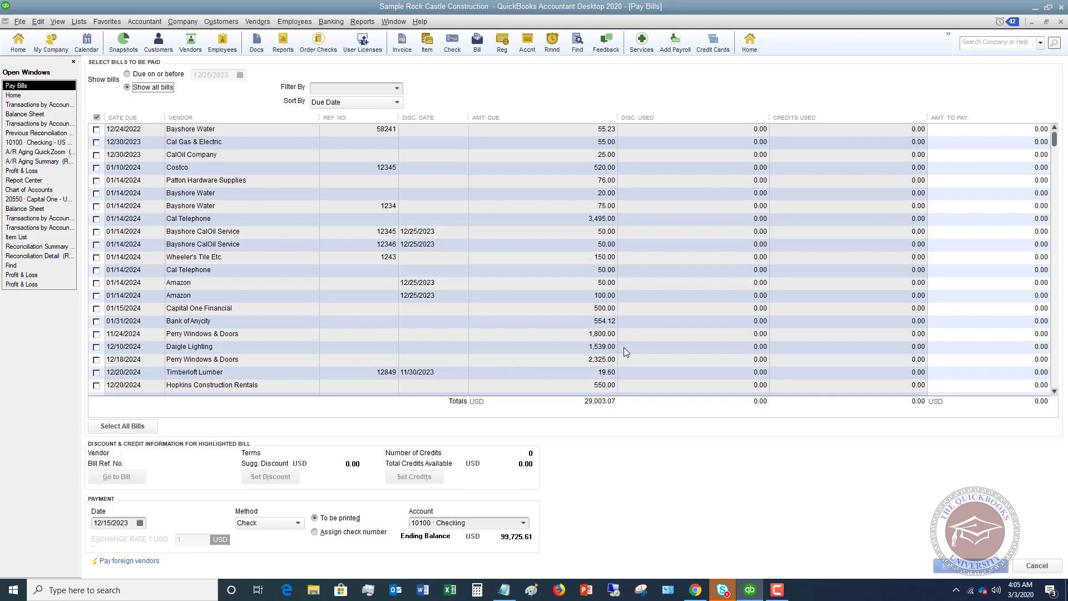
click(1038, 566)
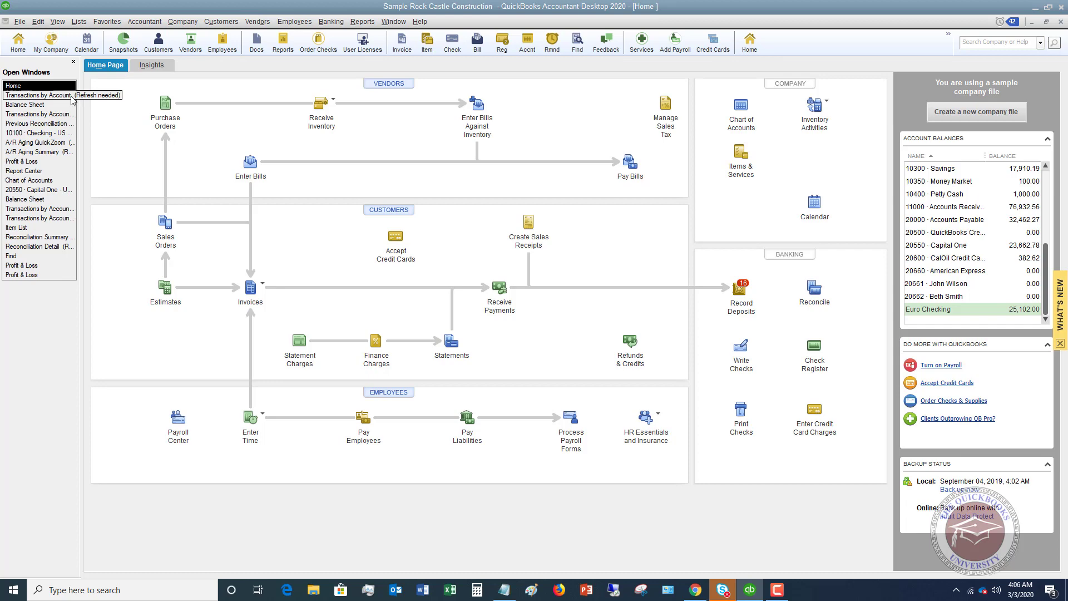
Step: Open the 10100 Checking account register from the Chart of Accounts
click(741, 107)
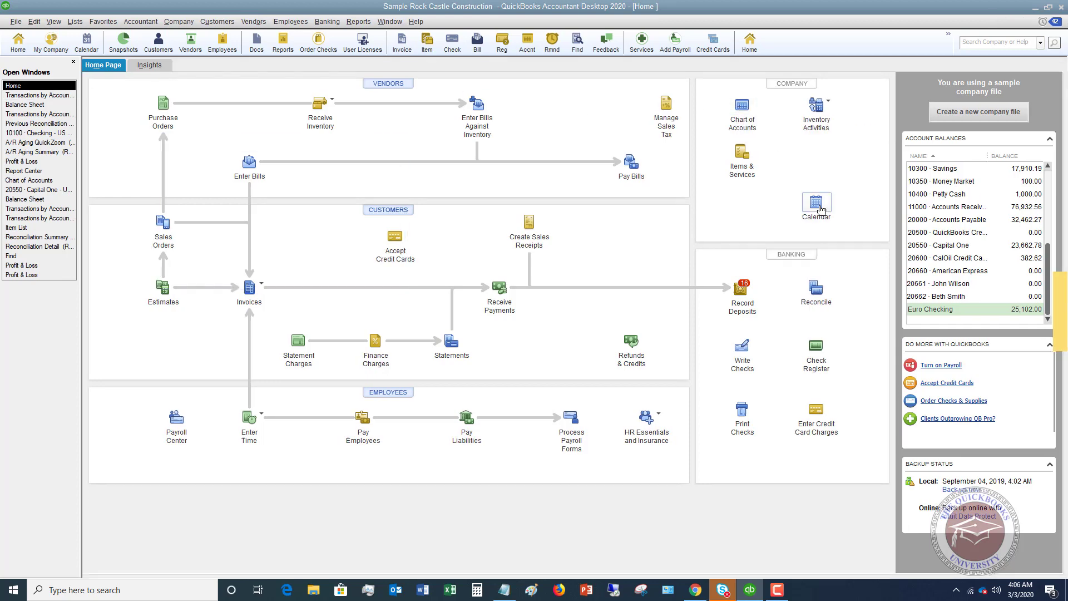
scroll(372, 182, up, 8)
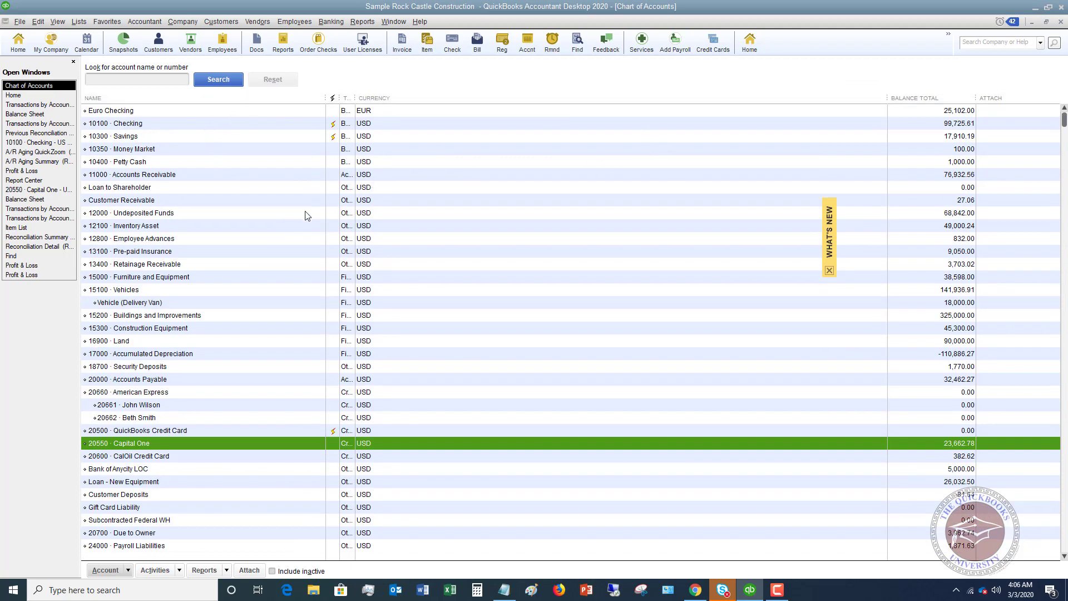
click(172, 125)
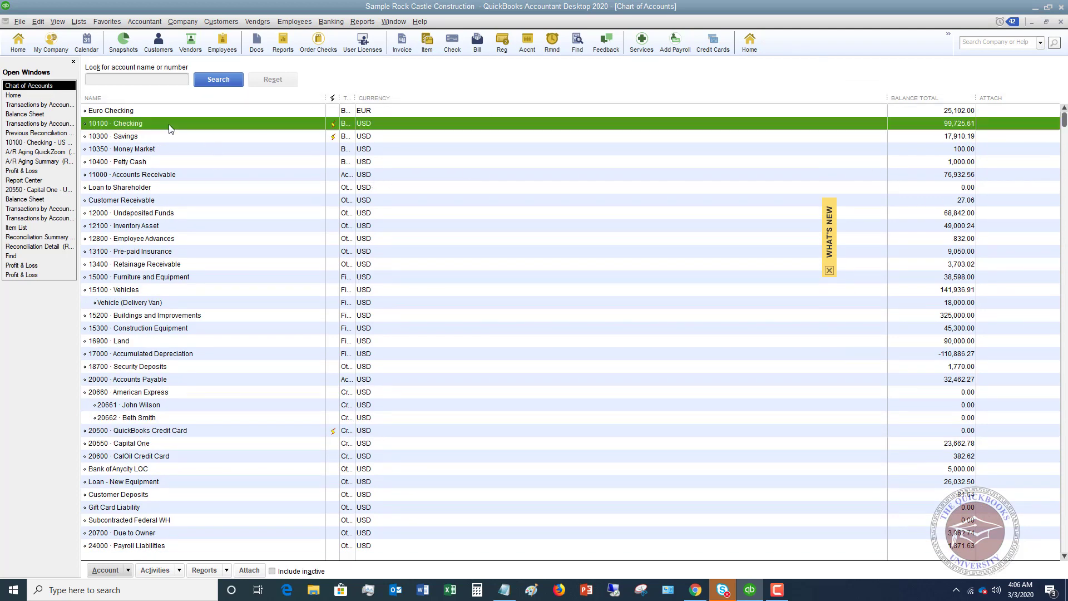
double_click(240, 125)
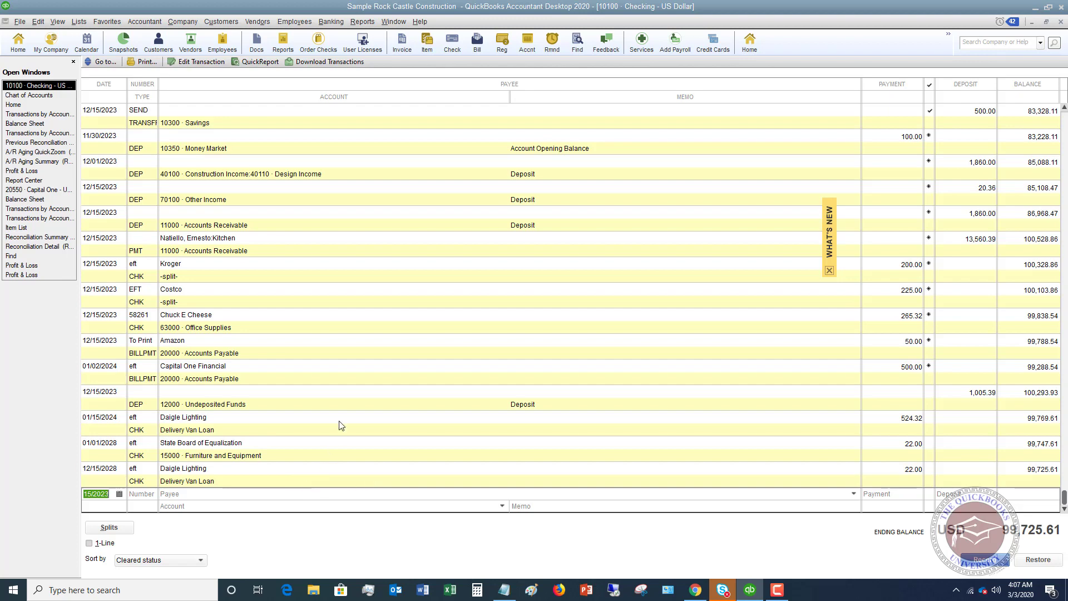
Step: Switch the Checking register to 1-Line view and number the new entry eft
click(89, 543)
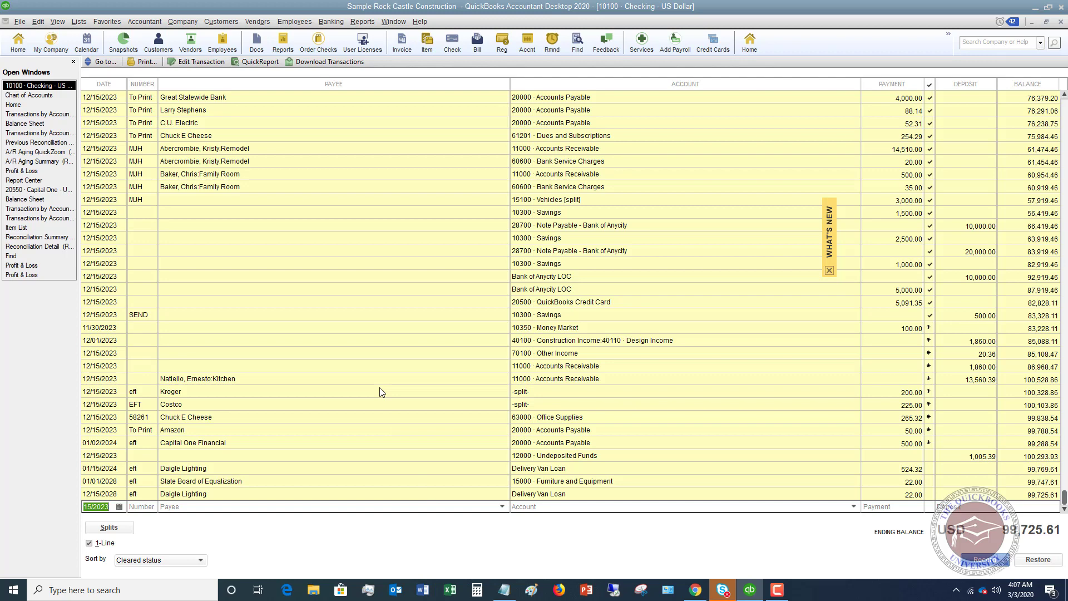
key(Tab)
text(e)
Step: Record a 124.56 payment to Costco, leaving a Checking balance of 99,601.05
key(Tab)
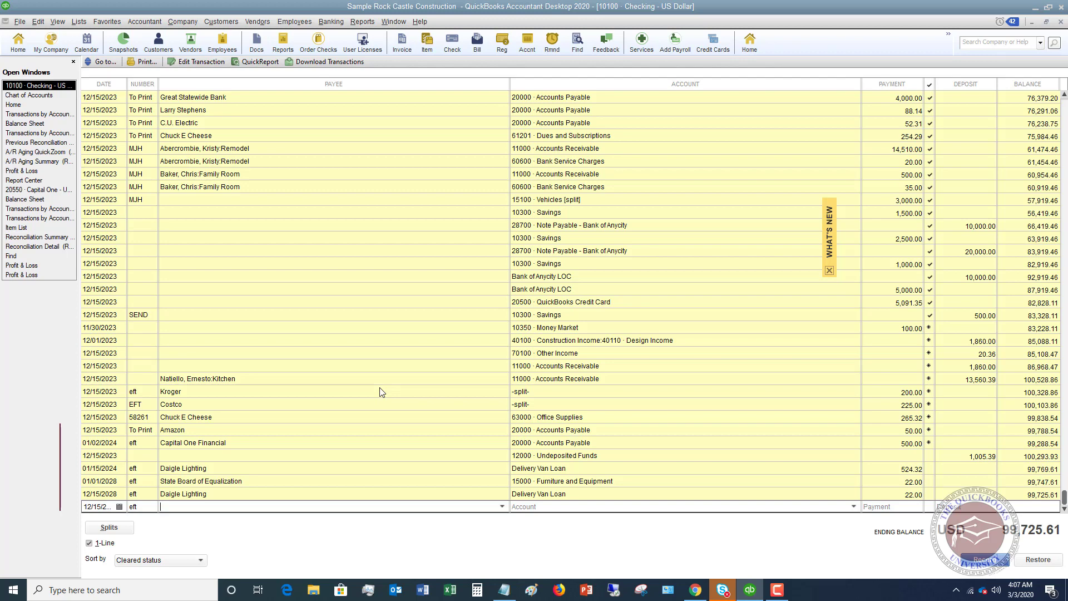
click(502, 507)
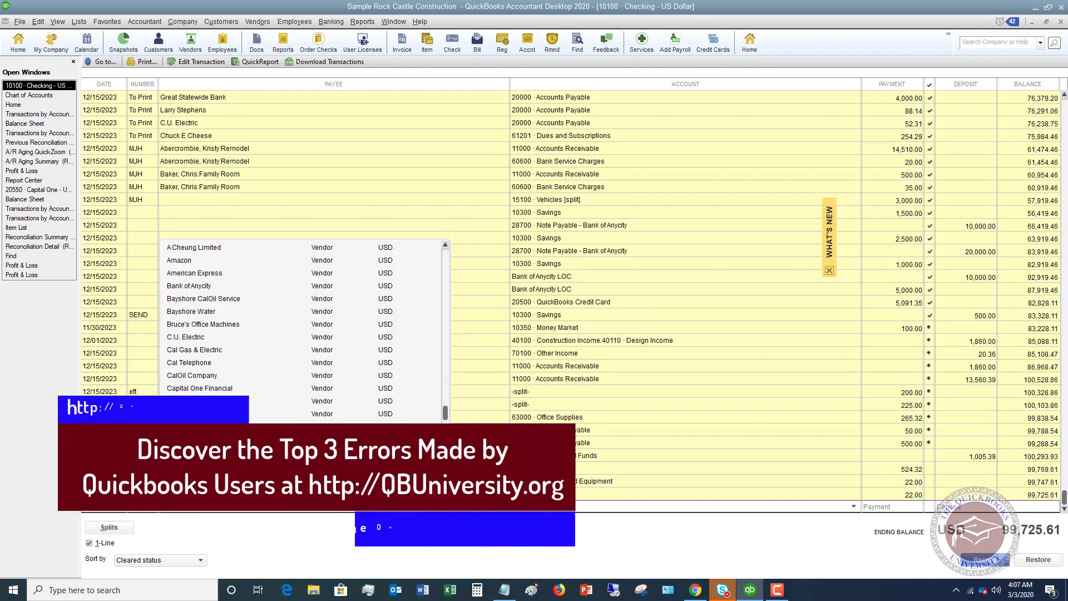
click(436, 398)
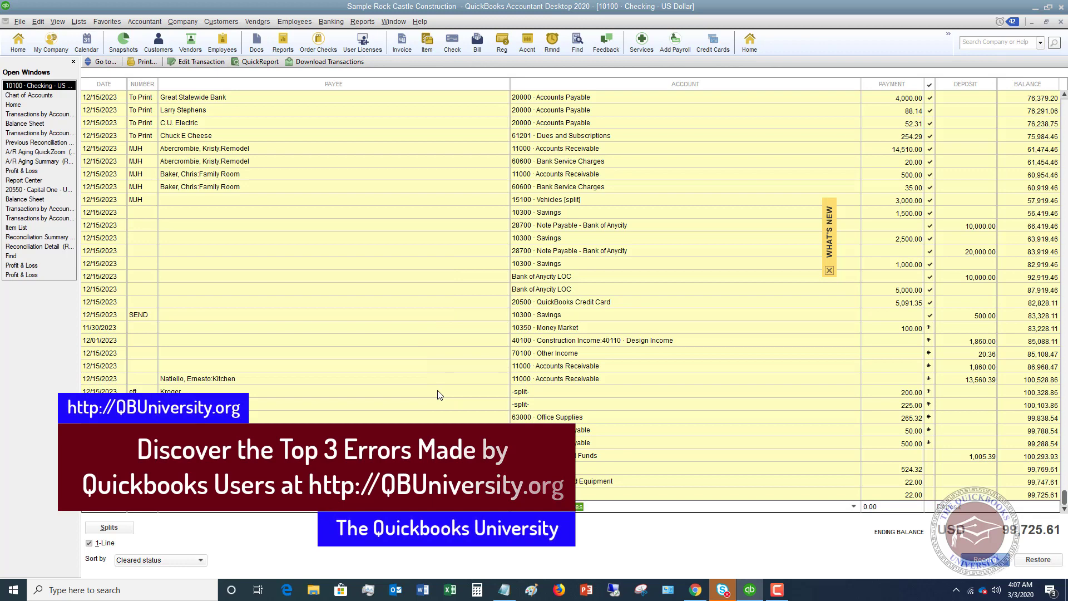
key(Tab)
text(12)
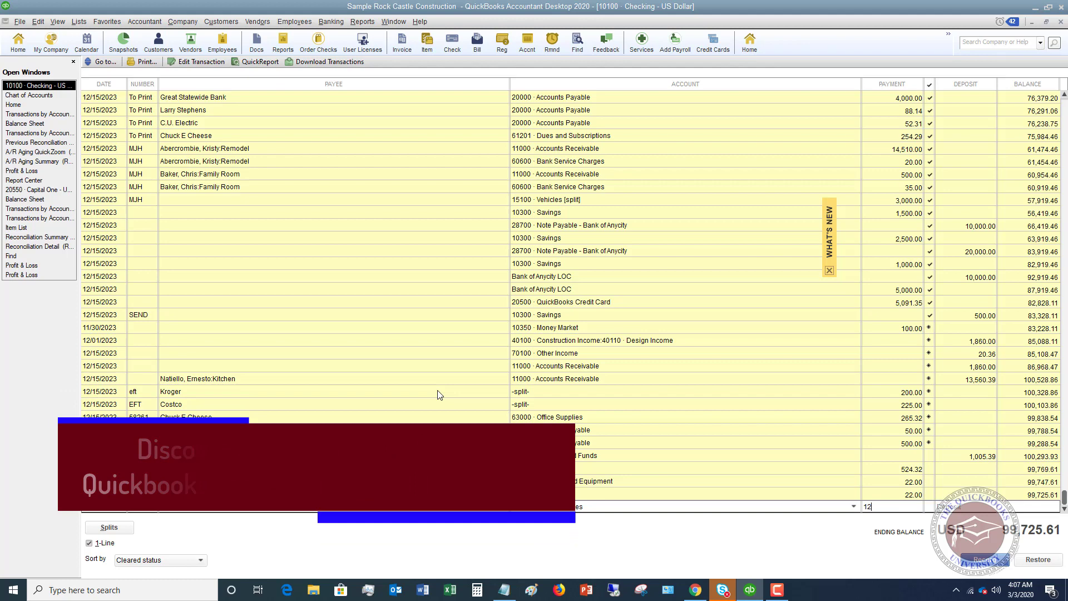
text(4.56)
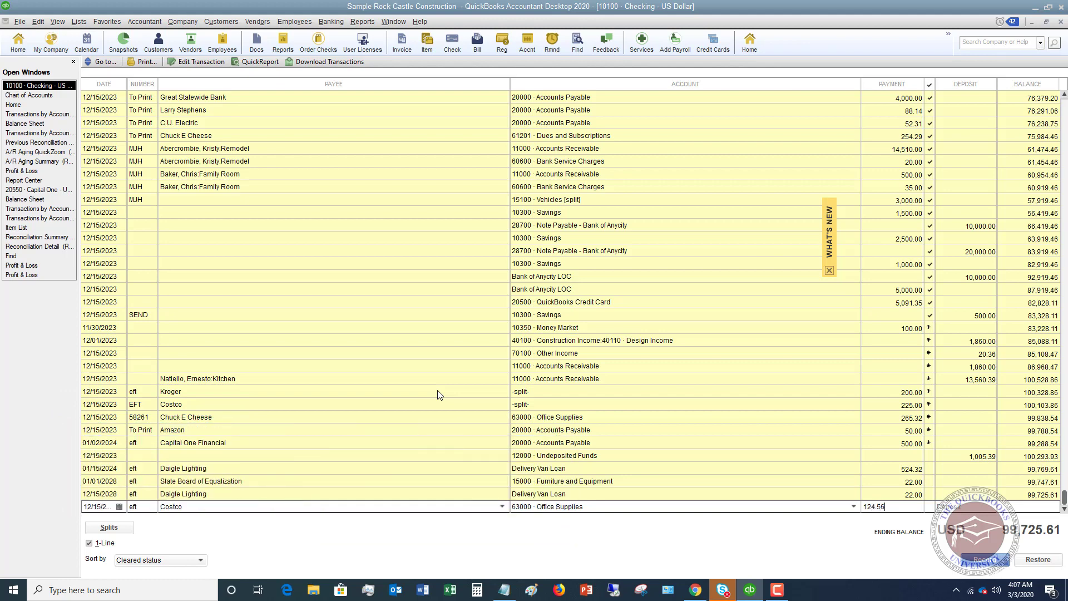
key(Tab)
click(983, 560)
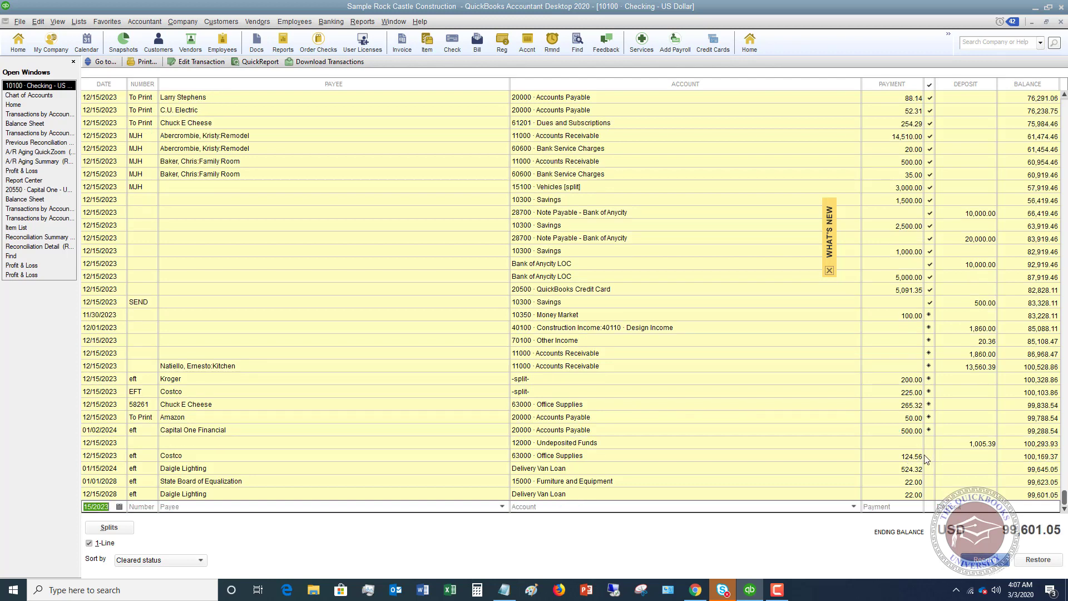
click(474, 455)
Step: Open the Costco 124.56 entry with Edit Check, then go back to Home
right_click(474, 456)
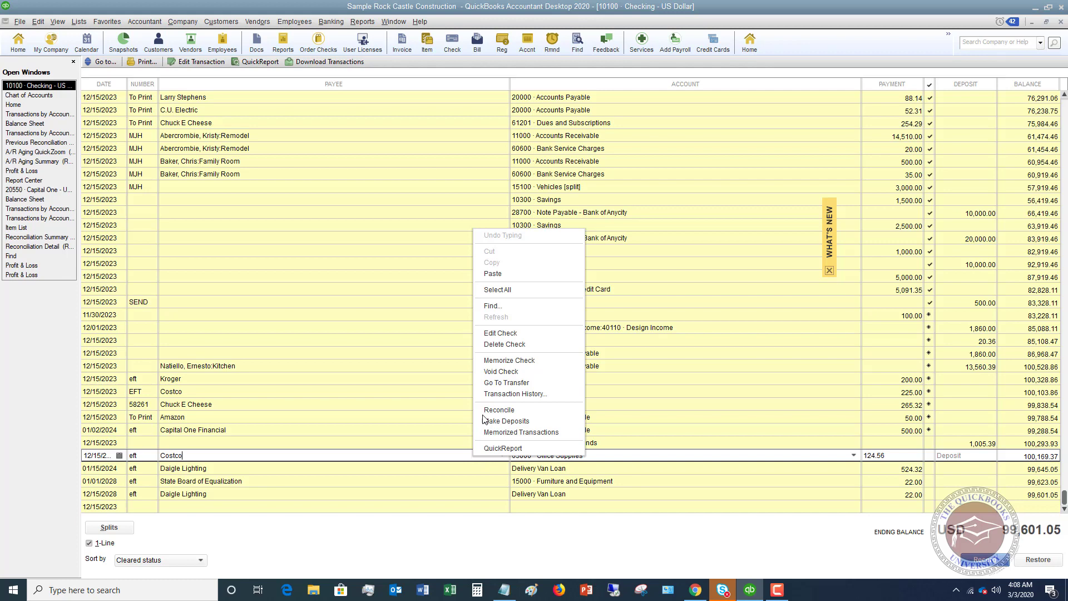
click(504, 333)
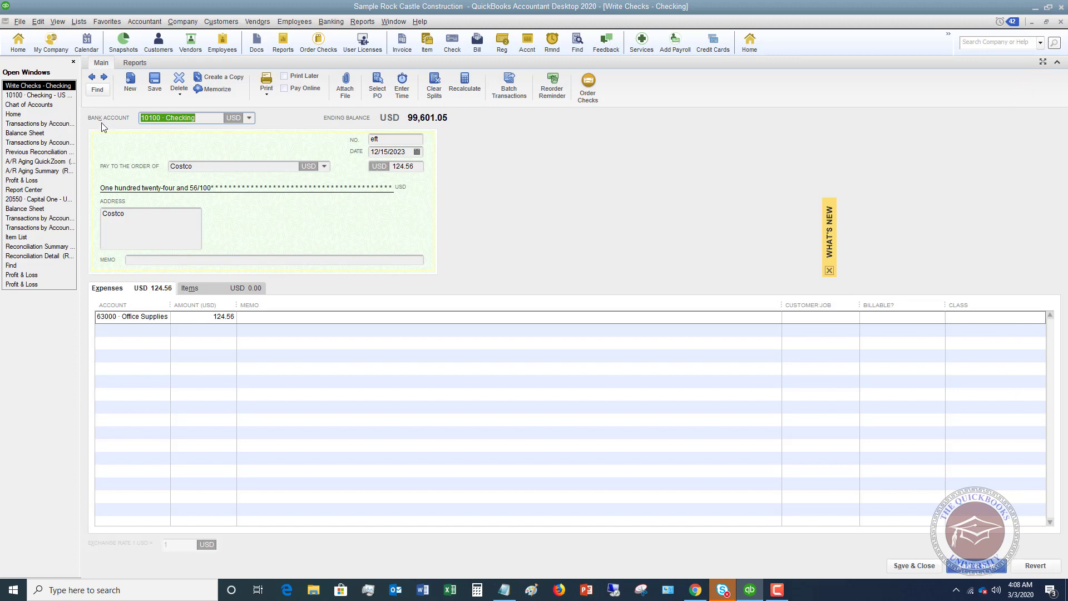
click(25, 114)
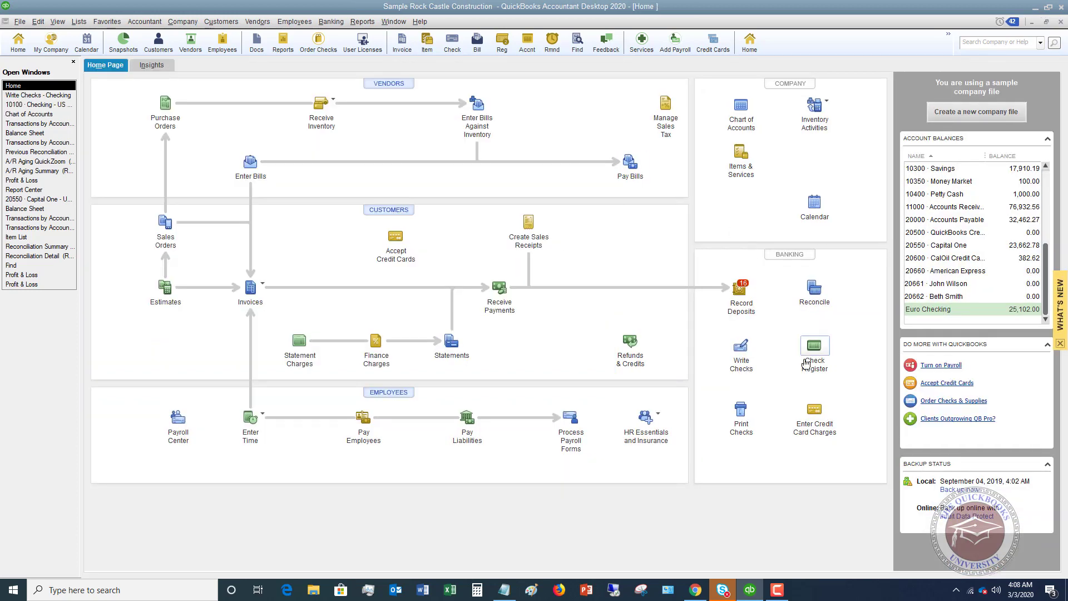
Step: Start a blank check in Write Checks and set its number to eft
click(742, 352)
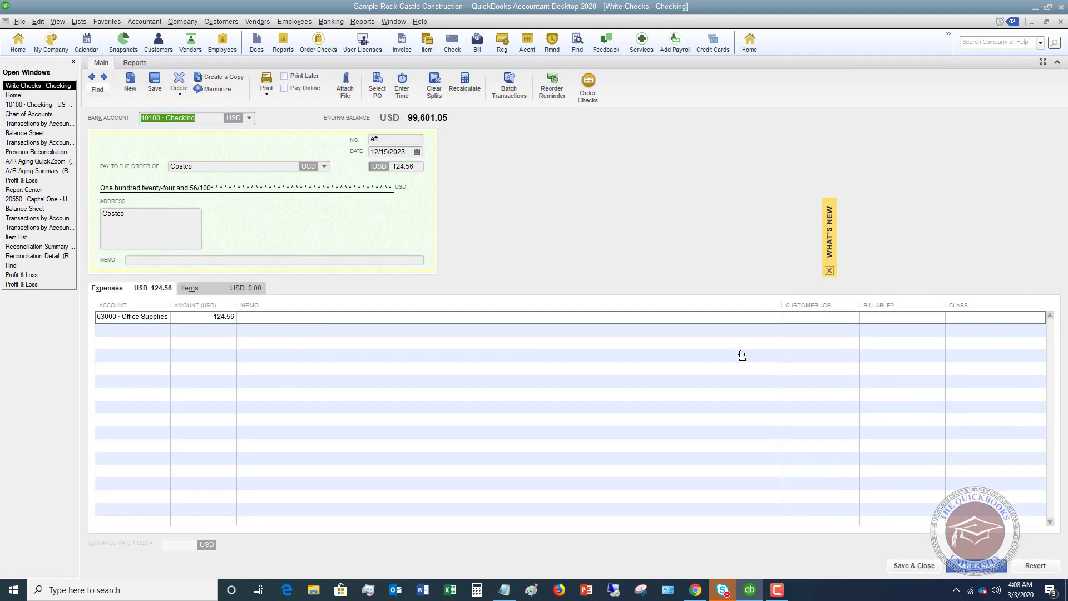
click(968, 565)
click(239, 167)
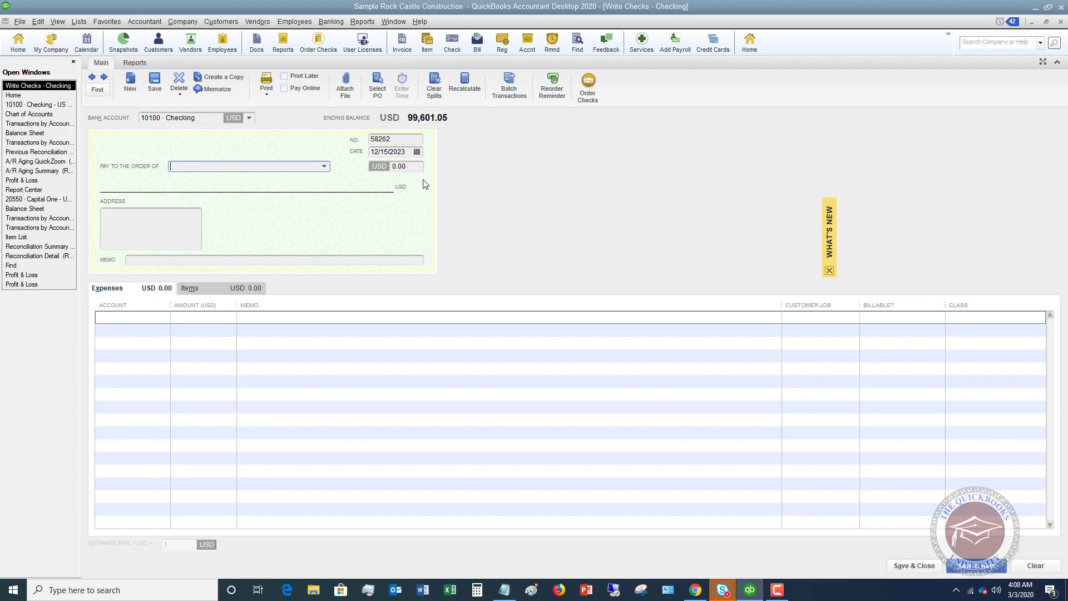
click(395, 139)
text(eft)
Step: Make the check pay Costco 512.03 to 63000 Office Supplies and save it
click(264, 167)
text(Ham)
key(Tab)
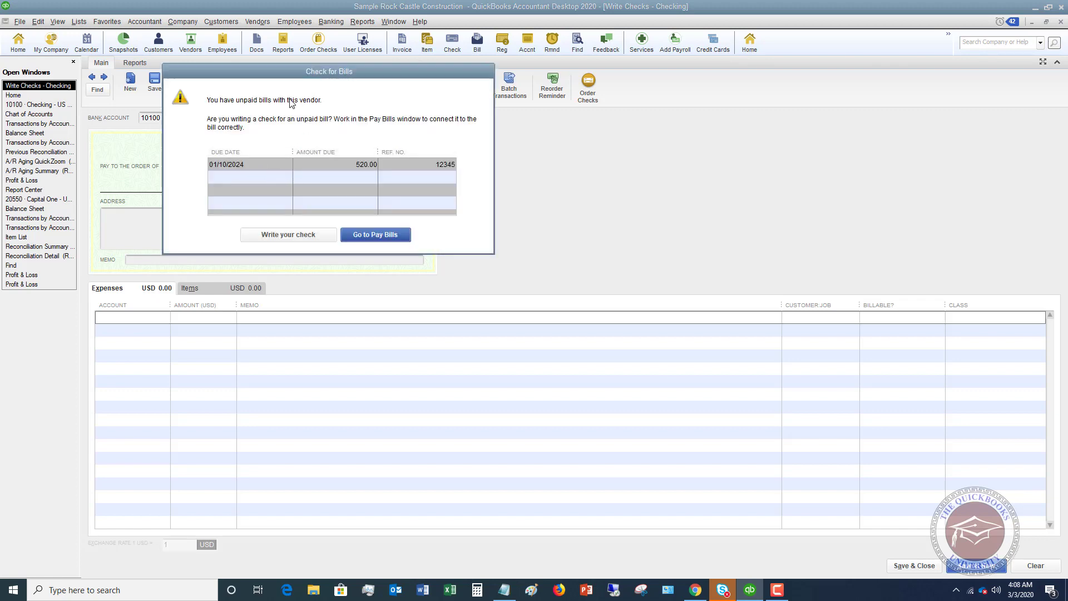
click(294, 236)
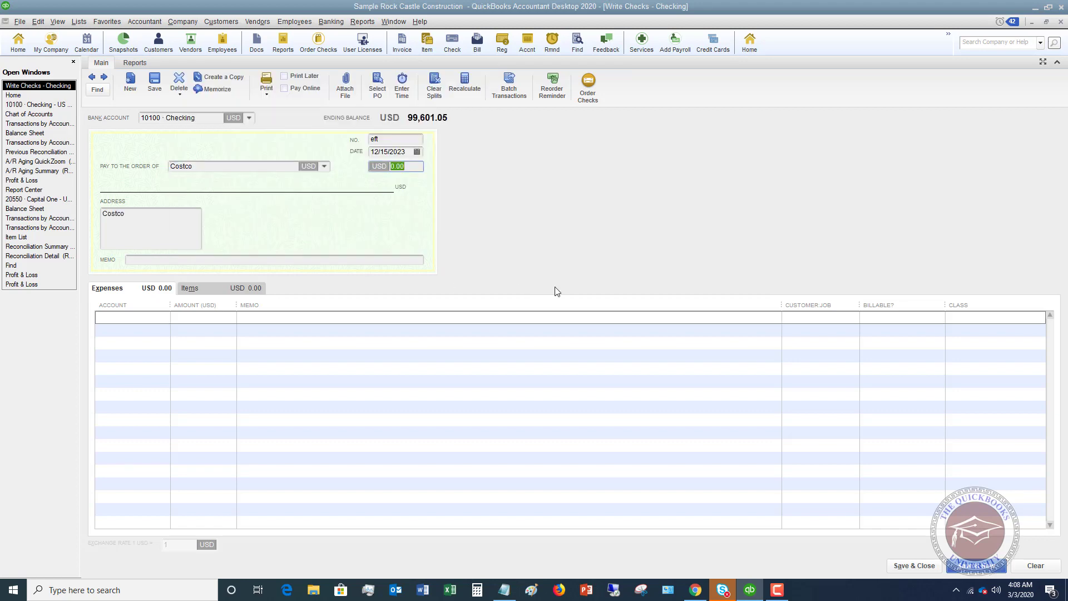
text(512.03)
key(Tab)
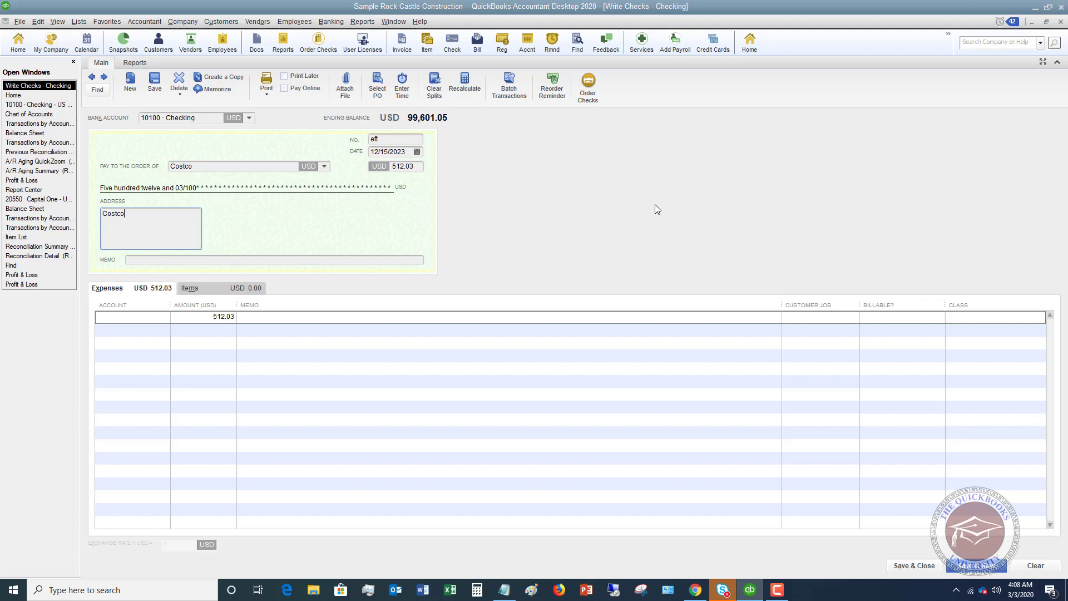
key(Tab)
key(Tab)
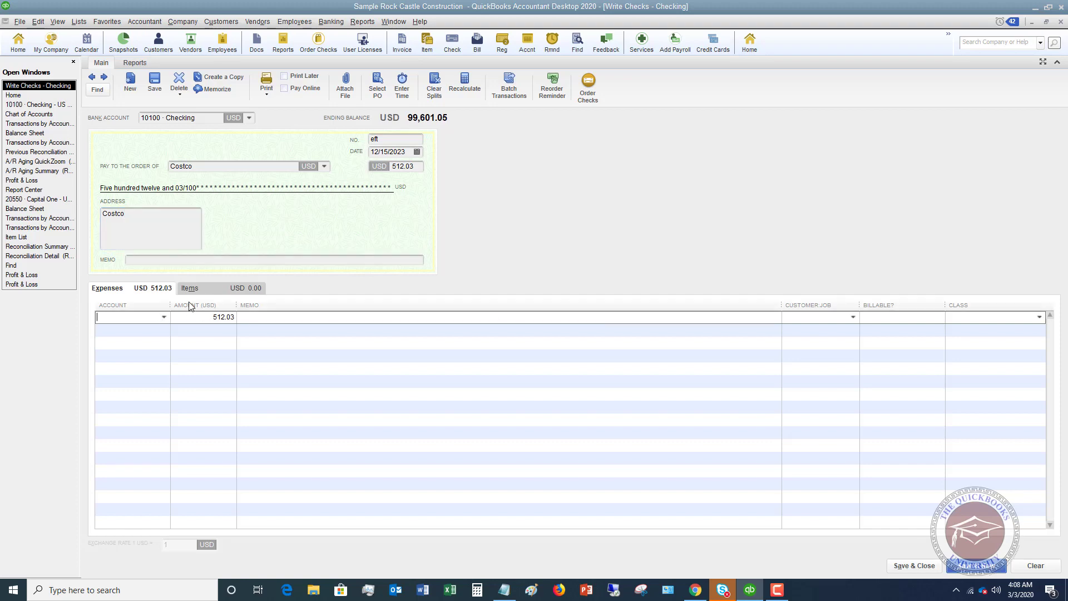
text(Office Sup...)
key(Tab)
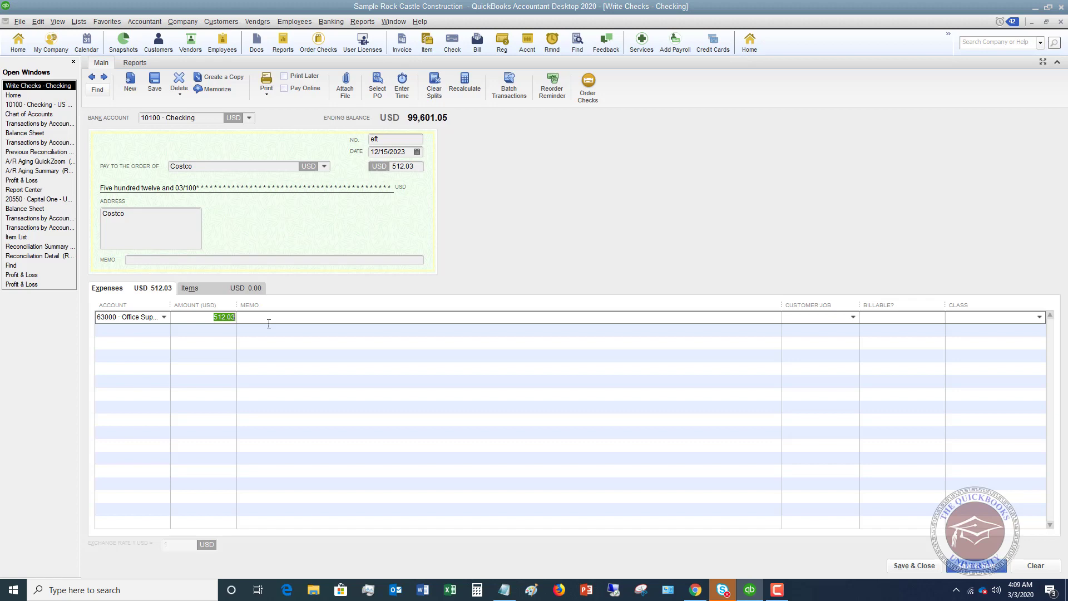
click(909, 565)
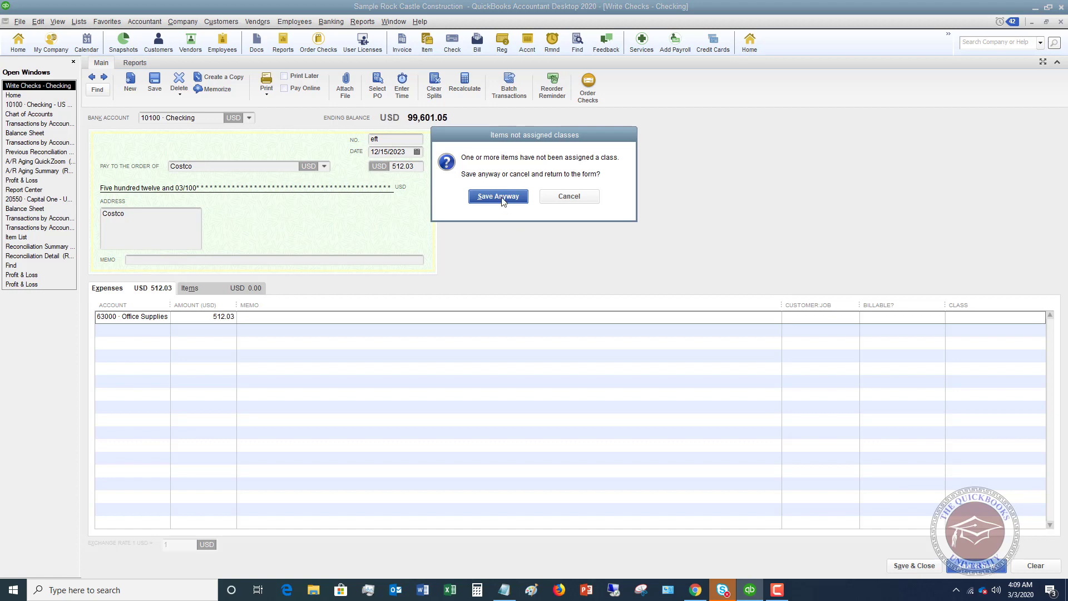
Step: Save the 512.03 Costco eft check without a class and select it in the 10100 Checking register
click(502, 197)
click(34, 96)
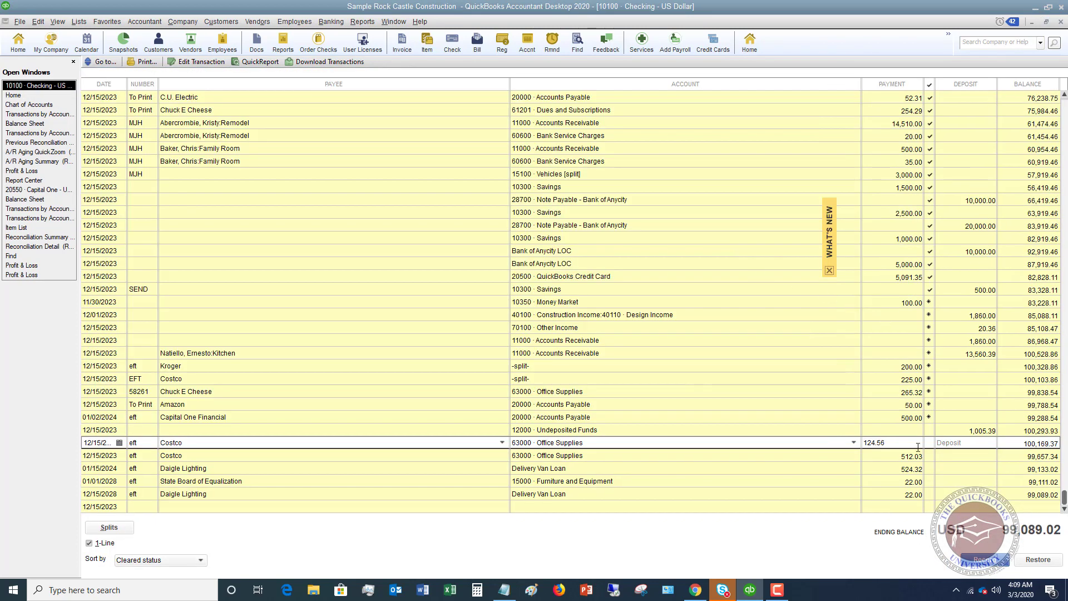
click(889, 456)
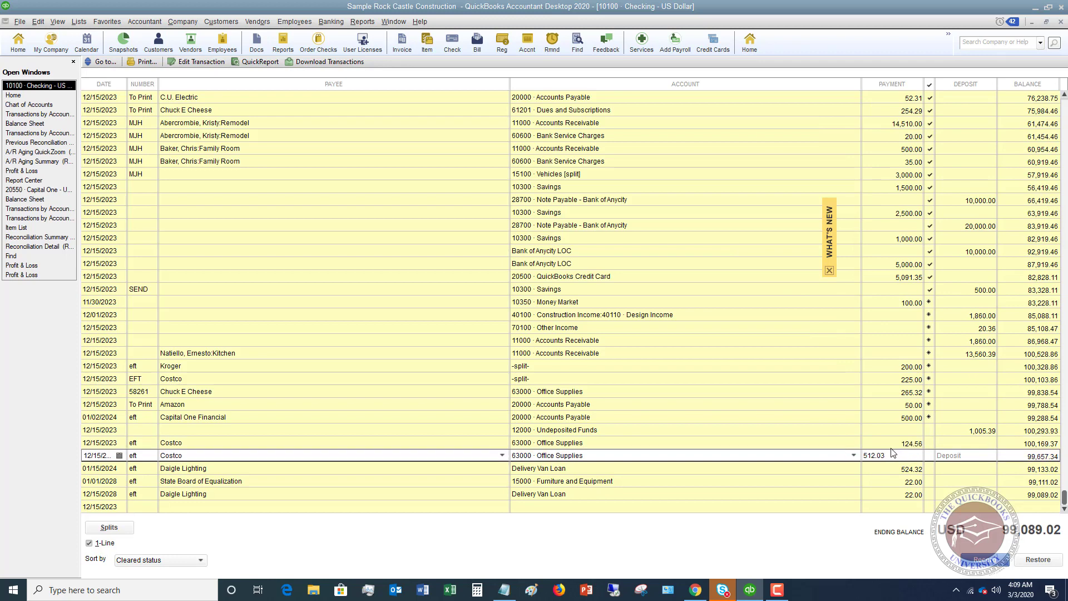